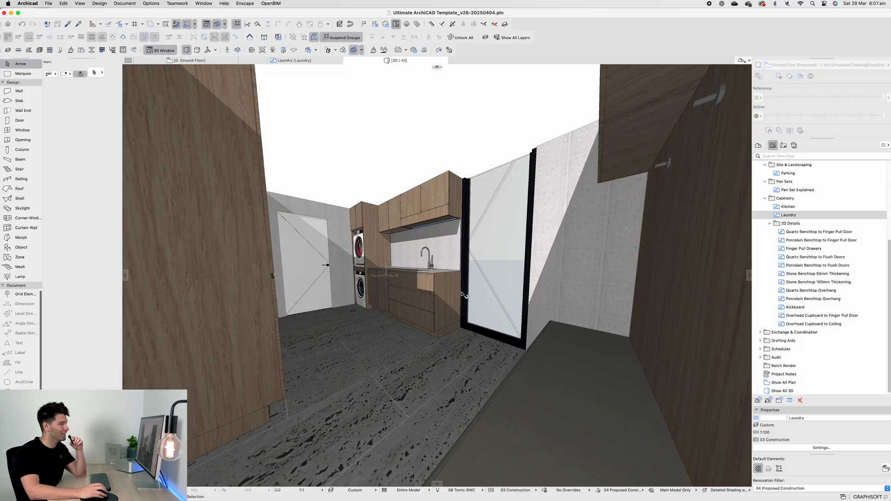
# Inspect the lower sink cabinet and splashback in 3D, then go to the Ground Floor plan
pyautogui.scroll(1, 473, 292)
pyautogui.moveTo(473, 291); pyautogui.dragTo(401, 292, button='middle')
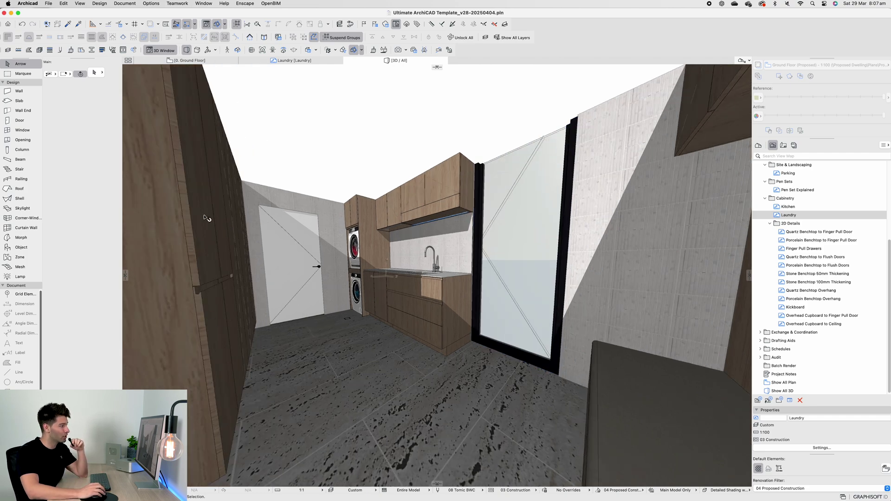
pyautogui.click(446, 241)
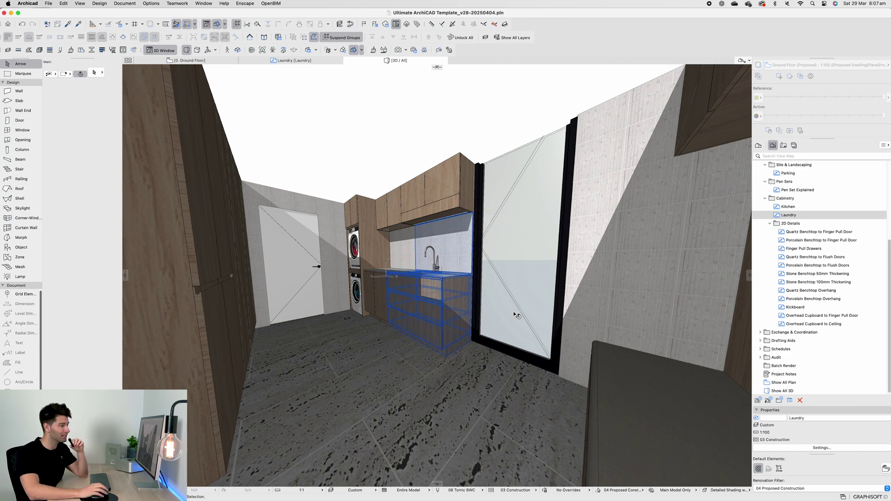
pyautogui.press('Escape')
pyautogui.click(204, 61)
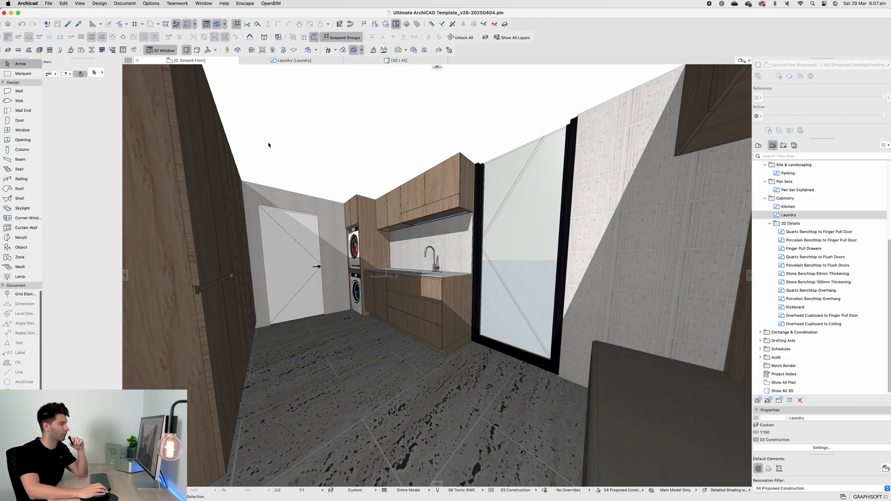
# Inspect the corner wall, standing, base and upper wall cabinet blocks in the plan
pyautogui.scroll(5, 380, 209)
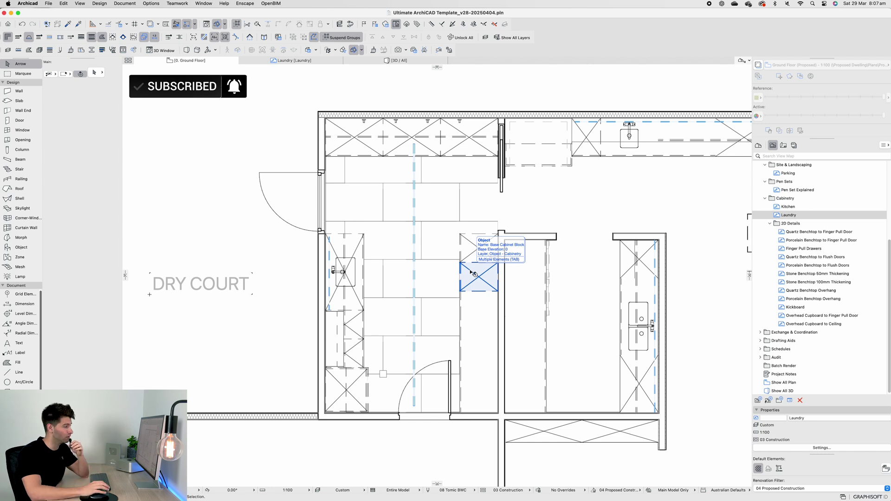
pyautogui.click(357, 400)
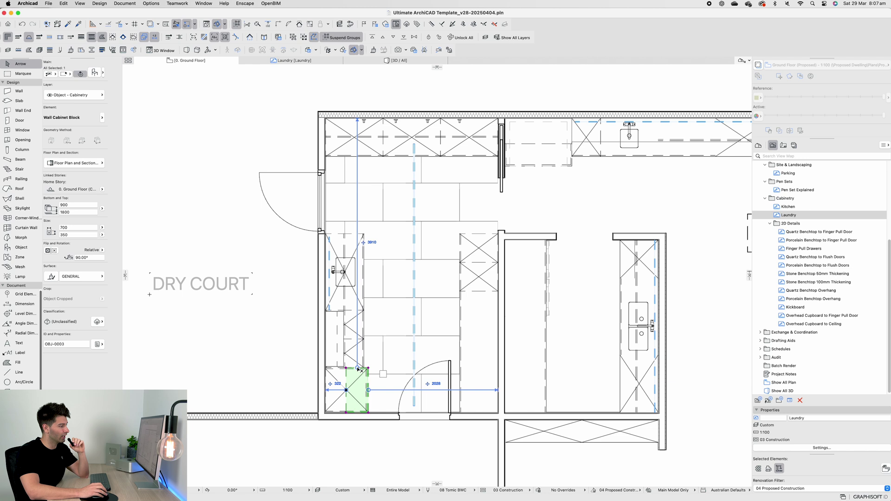
pyautogui.click(482, 361)
pyautogui.click(484, 254)
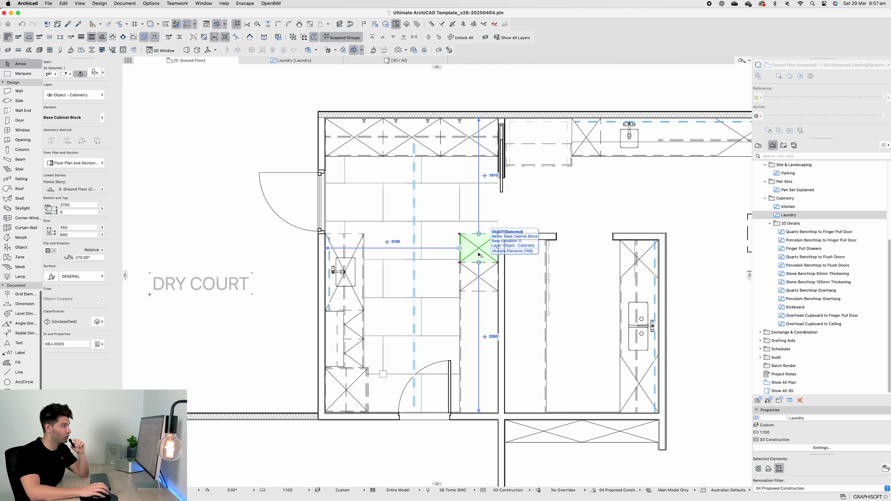
pyautogui.click(458, 147)
pyautogui.click(295, 244)
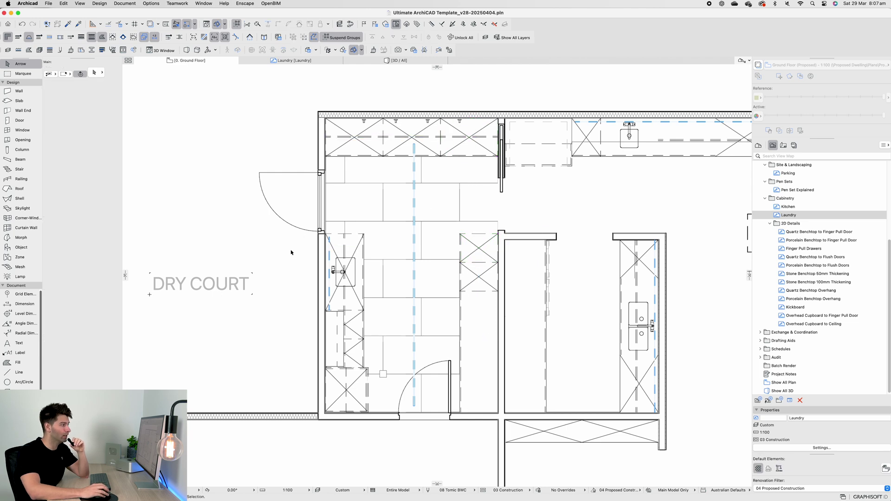
pyautogui.scroll(-6, 293, 248)
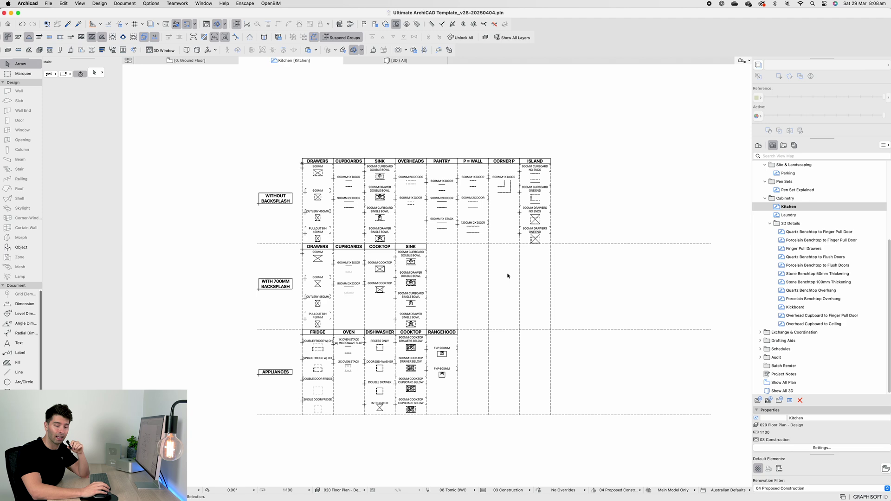
# Open the Laundry detail sheet, then inspect the dryer, its shelf and tall cabinet in 3D
pyautogui.doubleClick(789, 215)
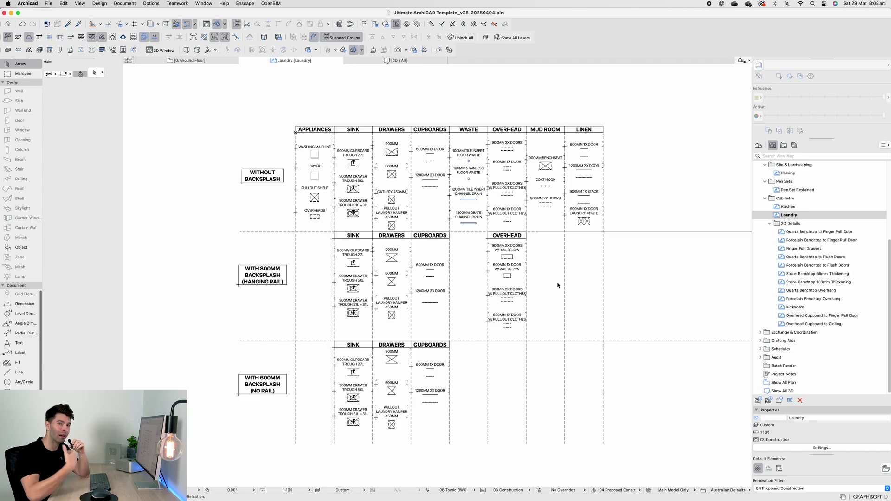
pyautogui.scroll(5, 286, 113)
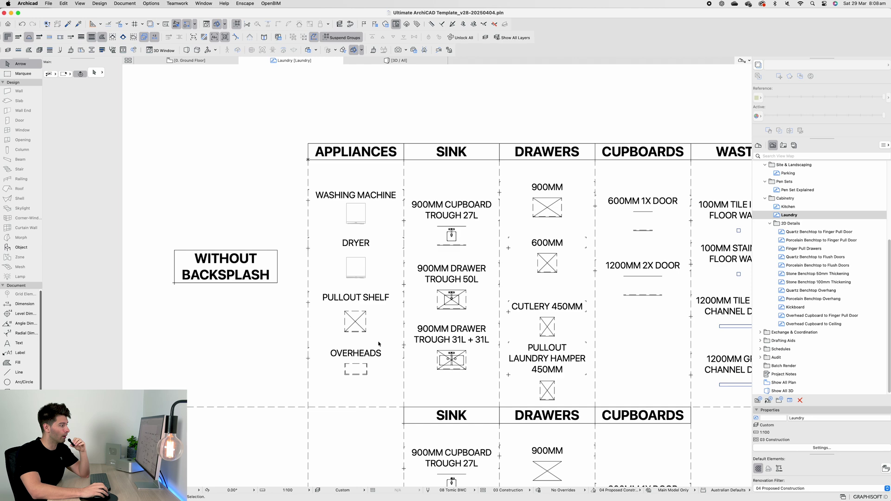
pyautogui.click(397, 60)
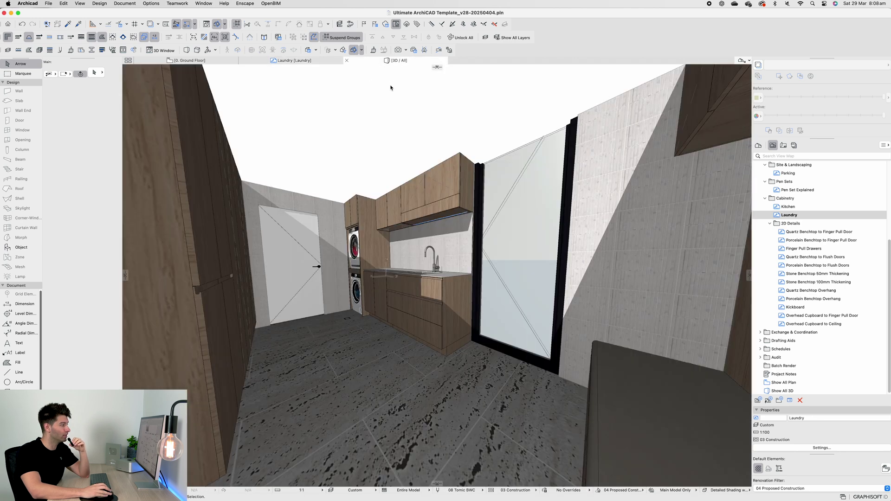
pyautogui.scroll(5, 420, 354)
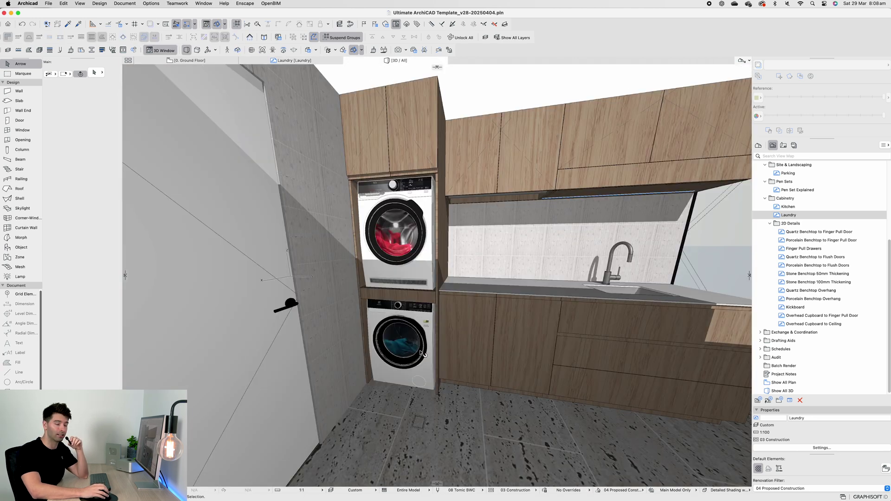
pyautogui.click(413, 284)
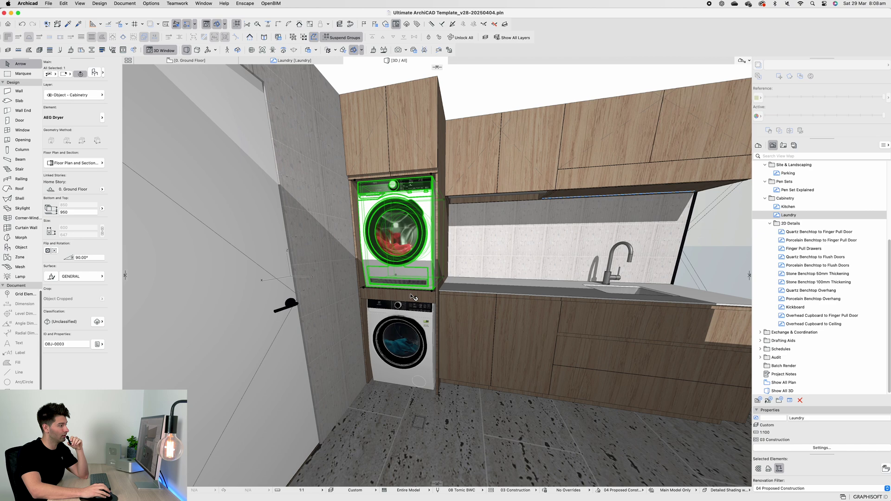
pyautogui.click(413, 299)
pyautogui.click(407, 167)
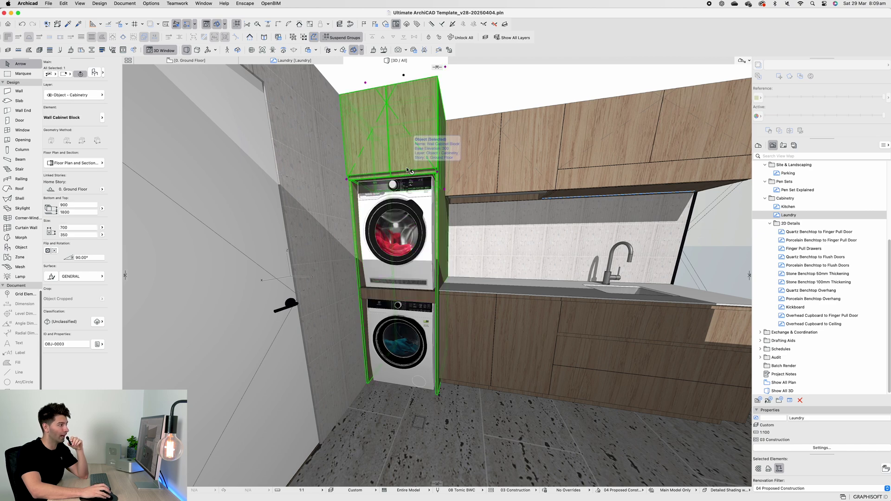
pyautogui.keyDown('shift'); pyautogui.moveTo(408, 168); pyautogui.dragTo(337, 195, button='middle'); pyautogui.keyUp('shift')
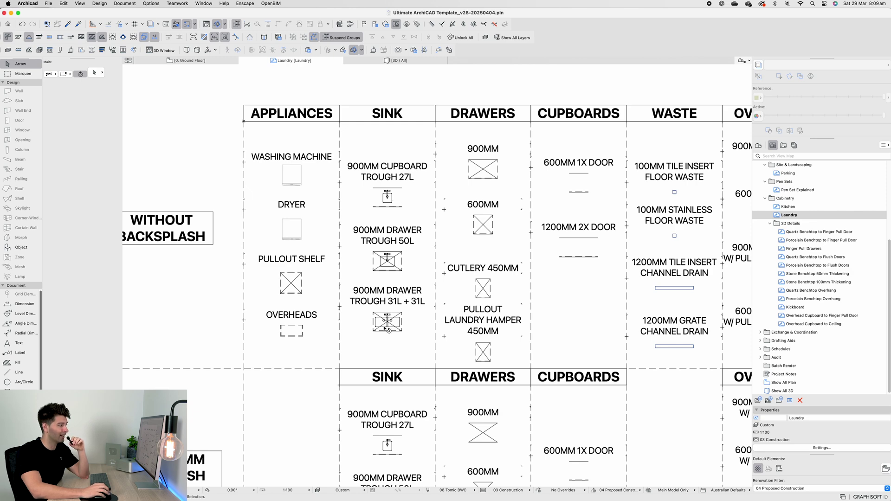
pyautogui.scroll(-3, 389, 336)
pyautogui.moveTo(398, 471); pyautogui.dragTo(402, 280, button='middle')
pyautogui.scroll(-3, 402, 280)
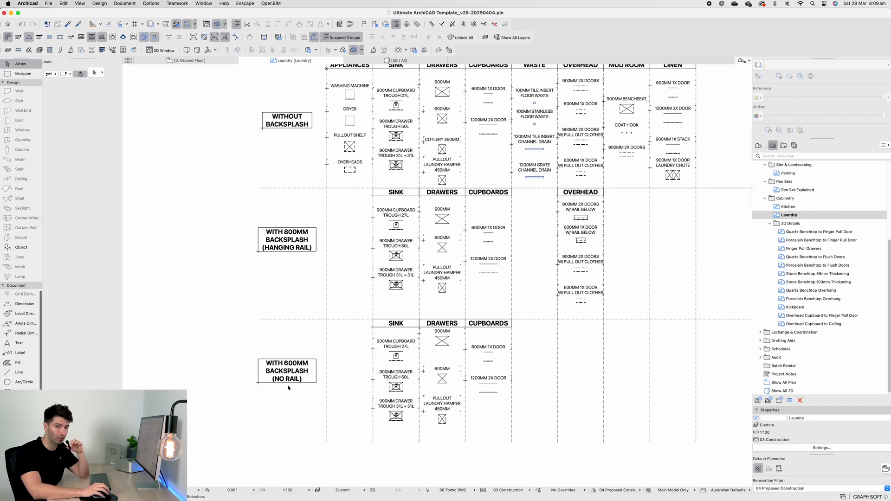
pyautogui.press('F3')
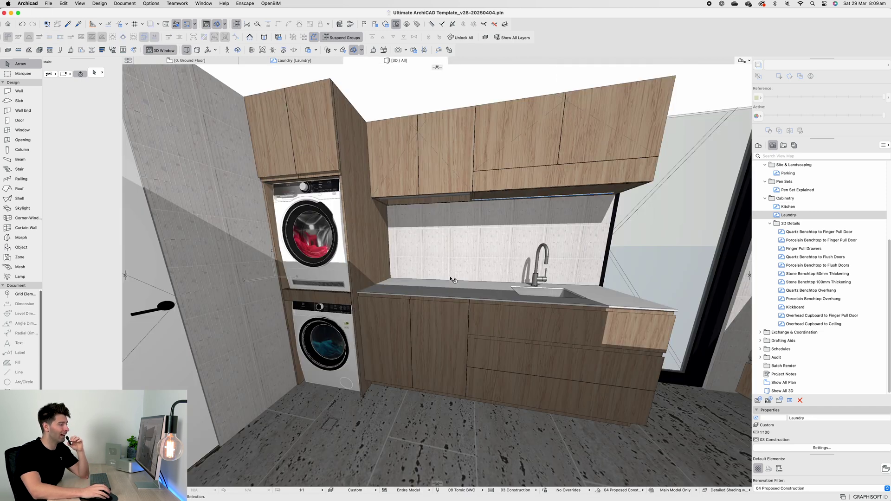
pyautogui.moveTo(499, 295); pyautogui.dragTo(408, 304, button='middle')
pyautogui.click(427, 315)
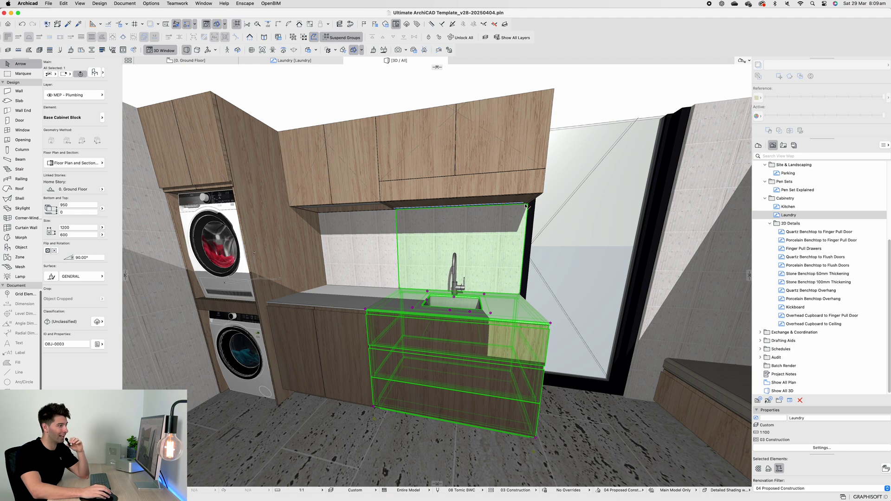
pyautogui.scroll(5, 406, 255)
pyautogui.click(346, 182)
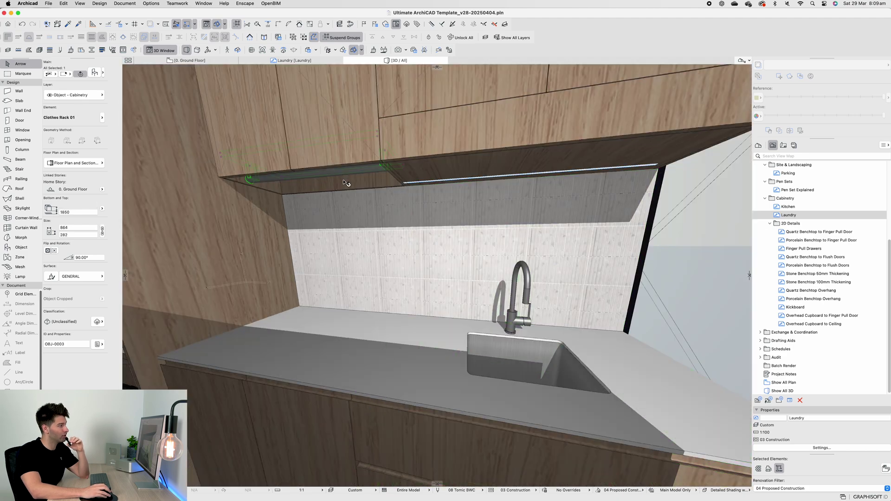
pyautogui.scroll(-5, 358, 217)
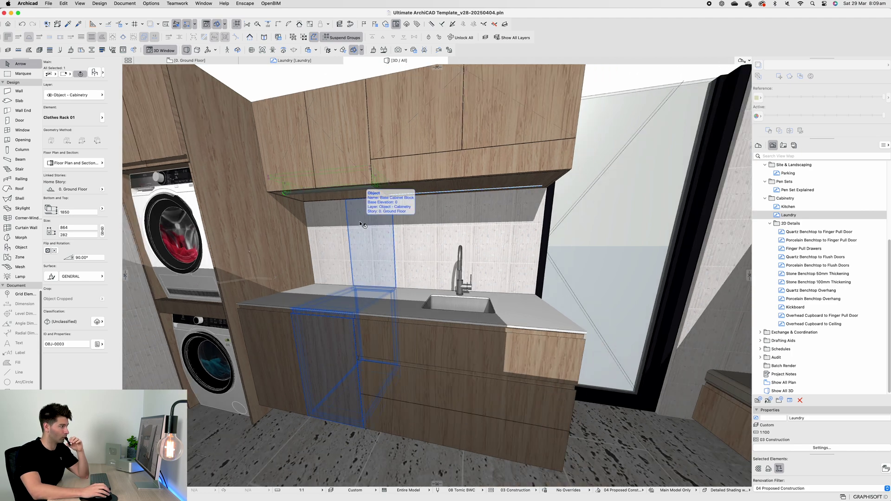
pyautogui.scroll(5, 372, 214)
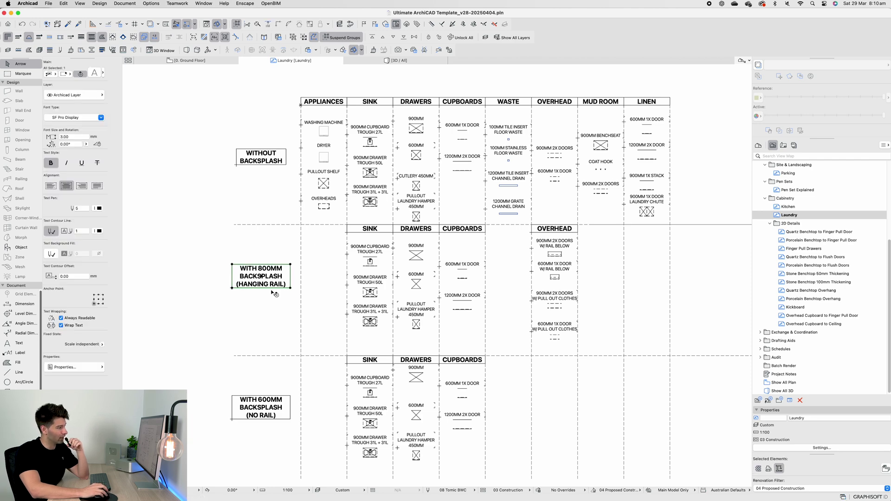
# Check the base cabinet under the benchtop, then return to the Laundry legend worksheet
pyautogui.scroll(5, 511, 285)
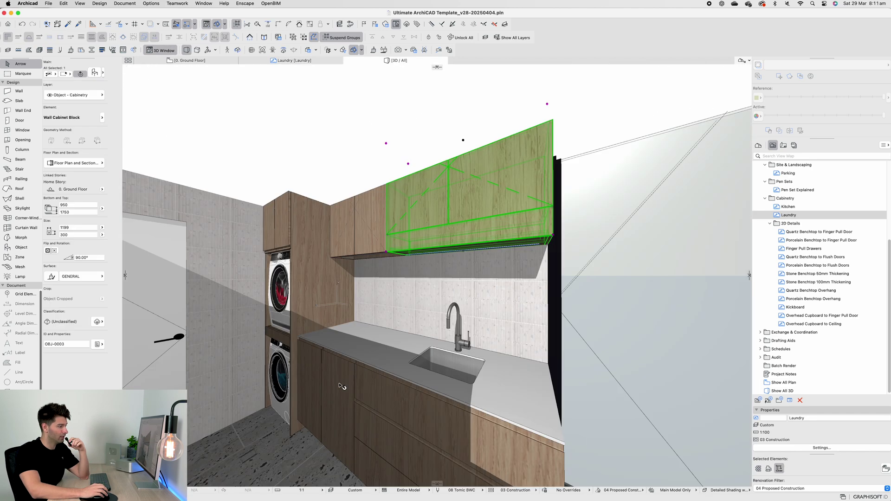
pyautogui.click(344, 381)
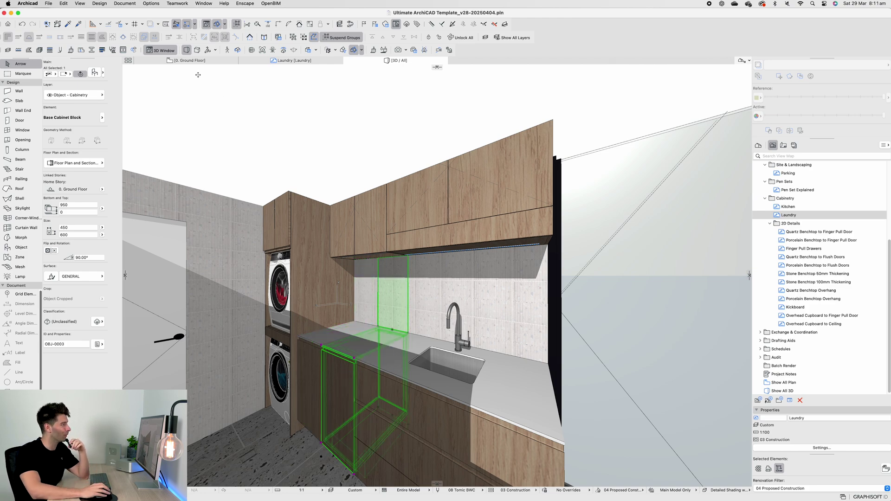
pyautogui.click(295, 60)
# View the pullout laundry hamper cabinet in the 3D model, panning toward the tall cabinets
pyautogui.scroll(3, 363, 235)
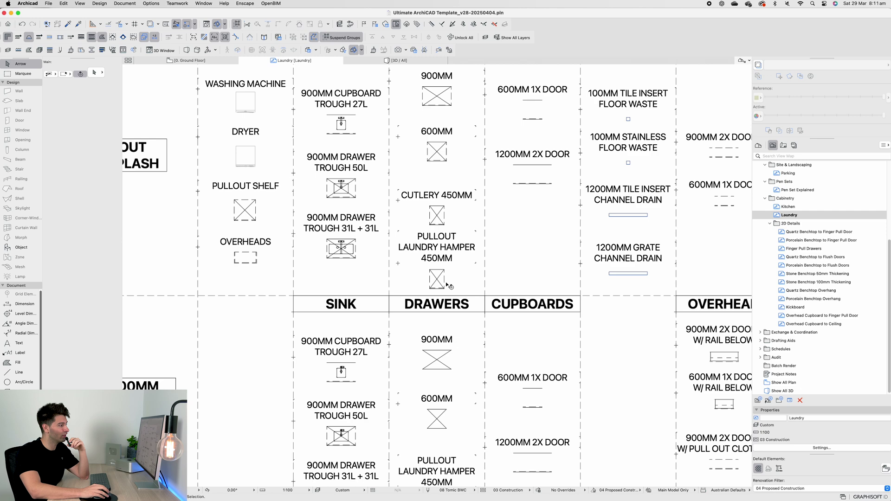
pyautogui.click(437, 279)
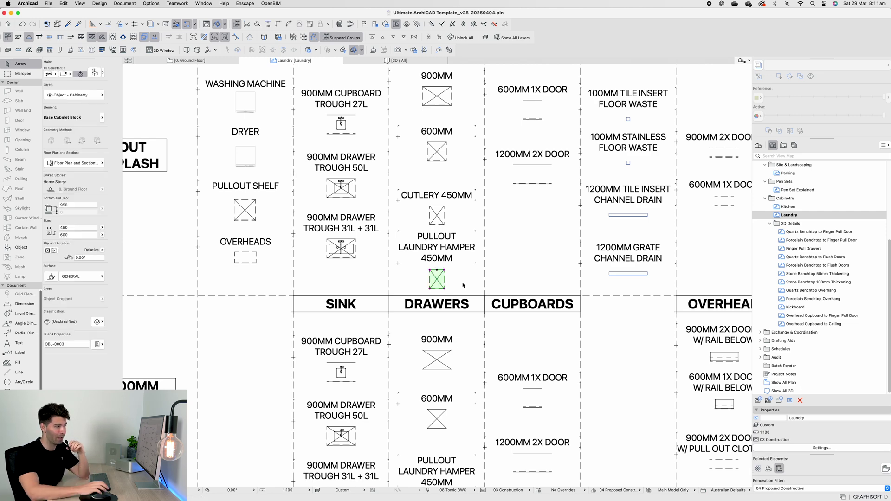
pyautogui.press('F3')
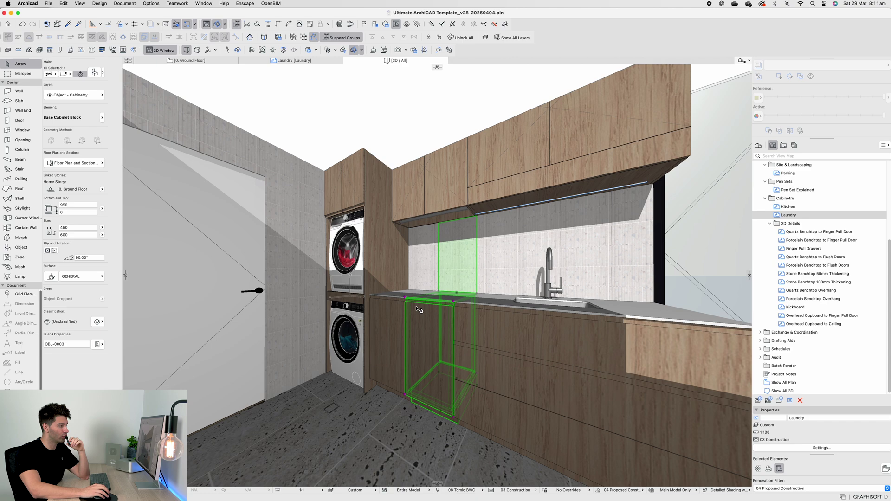
pyautogui.moveTo(416, 308); pyautogui.dragTo(365, 362, button='middle')
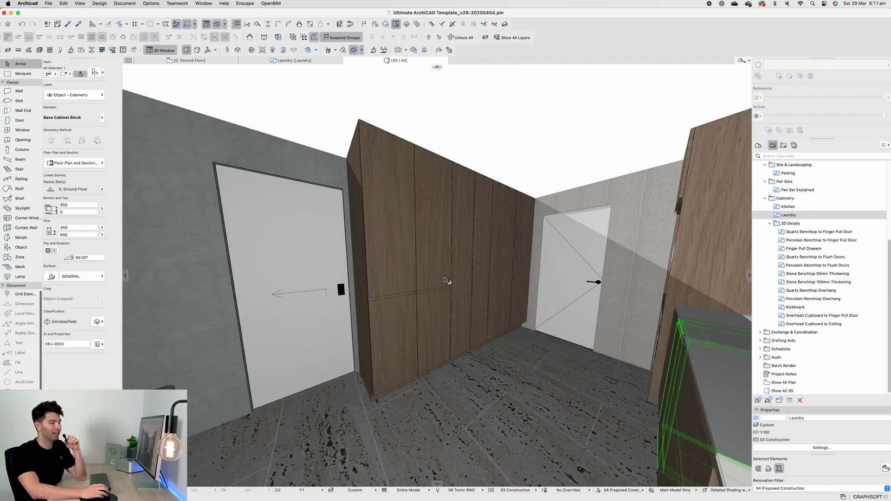
pyautogui.click(516, 281)
pyautogui.press('Tab')
pyautogui.press('Tab')
pyautogui.press('Tab')
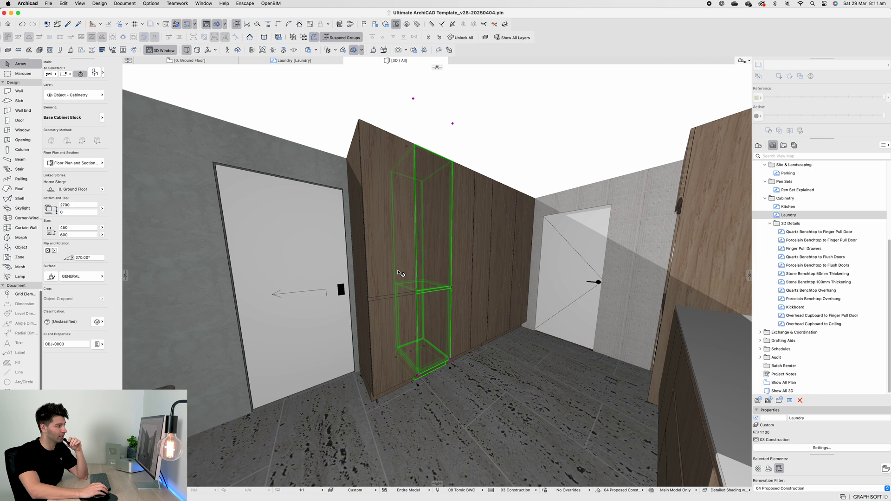
pyautogui.click(505, 269)
pyautogui.click(464, 270)
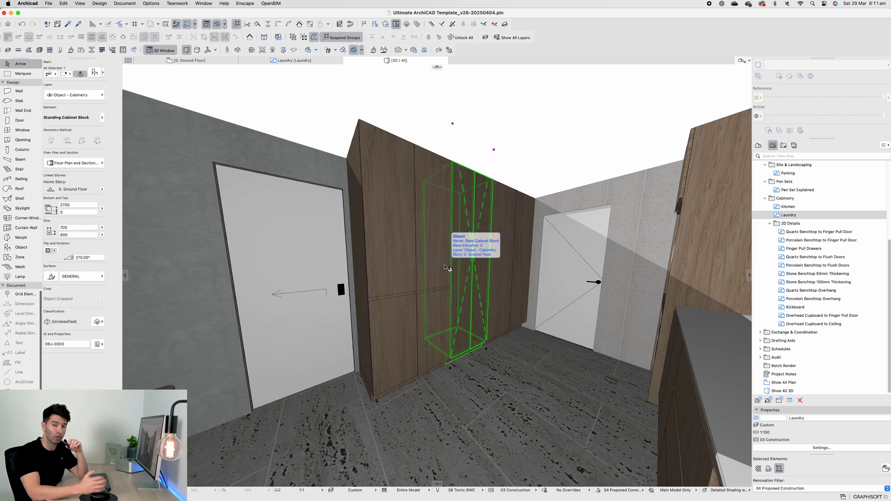
pyautogui.click(440, 267)
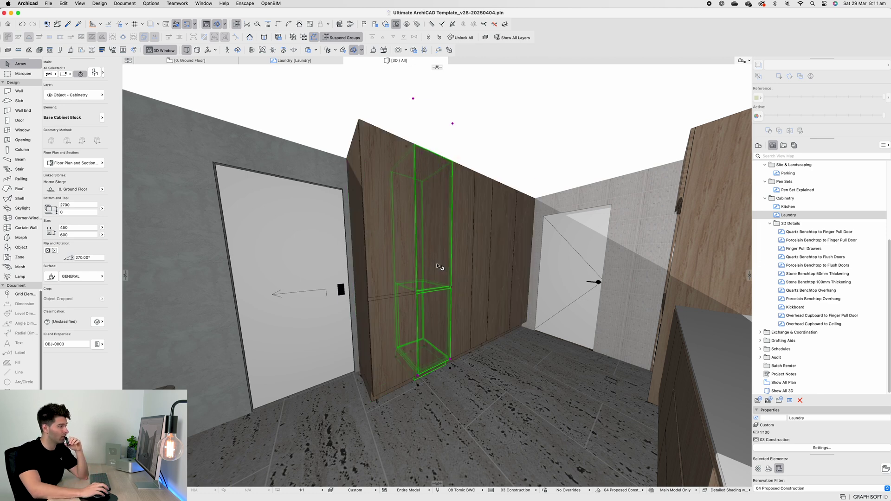
pyautogui.click(403, 265)
pyautogui.click(435, 249)
pyautogui.click(396, 247)
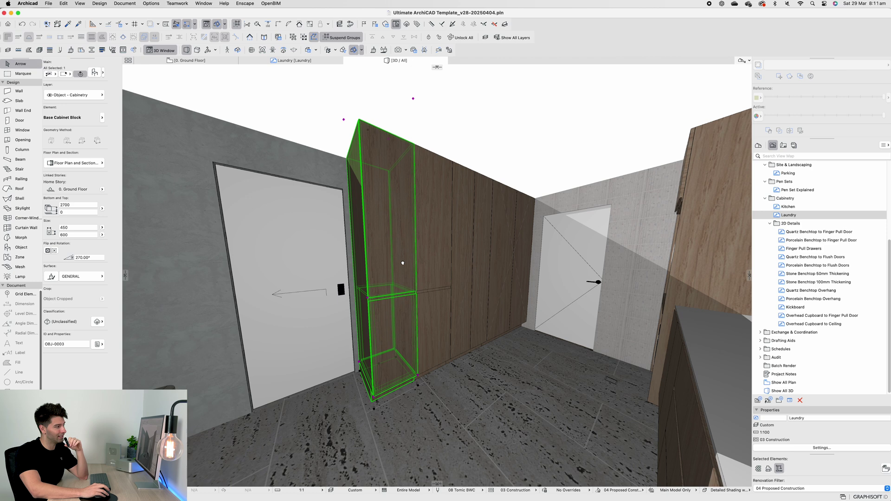
pyautogui.moveTo(406, 242); pyautogui.dragTo(402, 261, button='middle')
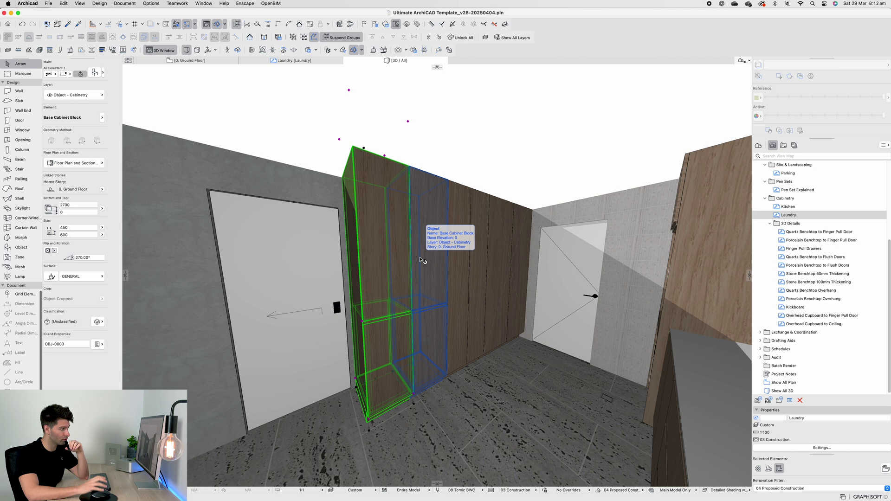
pyautogui.scroll(3, 398, 280)
pyautogui.moveTo(398, 302); pyautogui.dragTo(425, 293, button='middle')
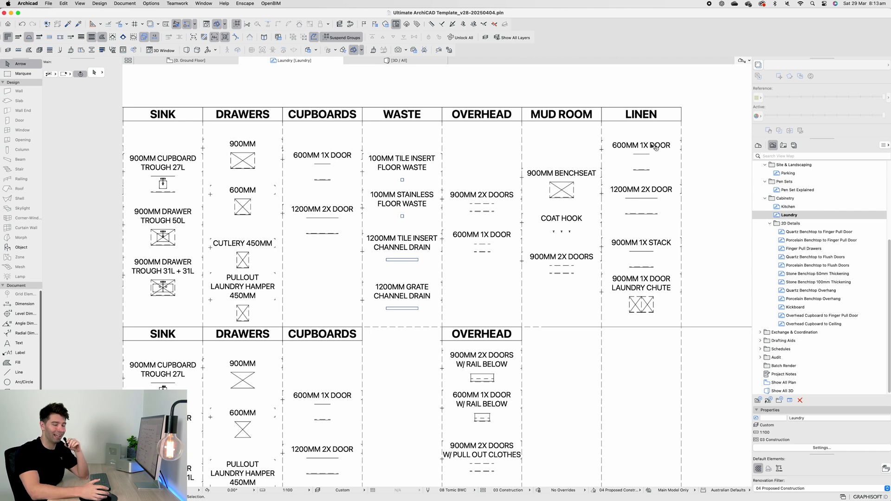
pyautogui.click(424, 62)
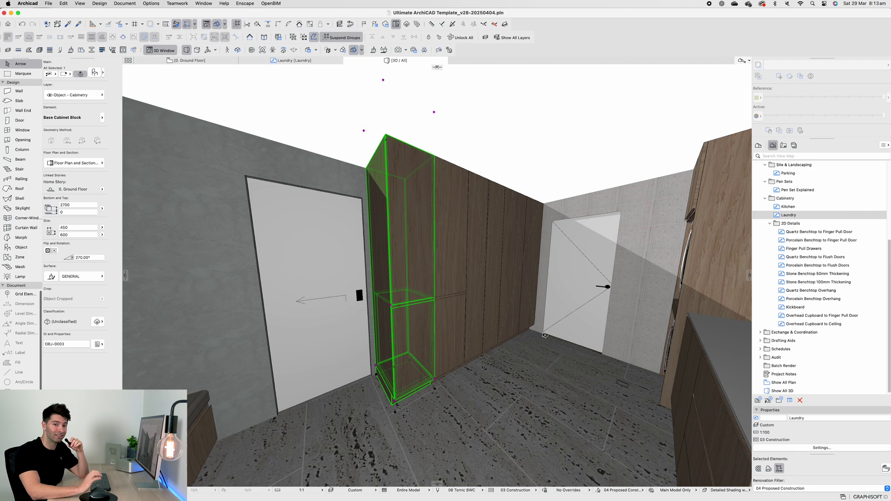
# Inspect the floor slab and floor waste drain in 3D, then return to the Laundry legend
pyautogui.click(551, 408)
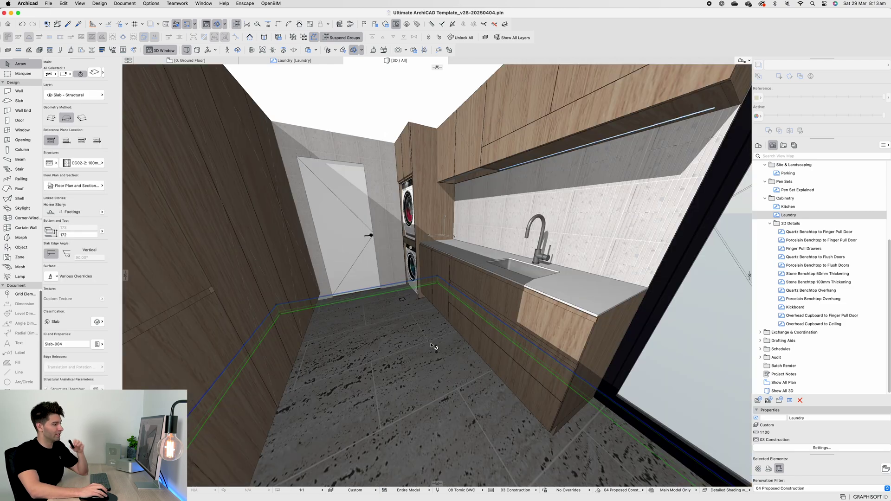
pyautogui.moveTo(411, 326); pyautogui.dragTo(461, 364, button='middle')
pyautogui.scroll(5, 445, 334)
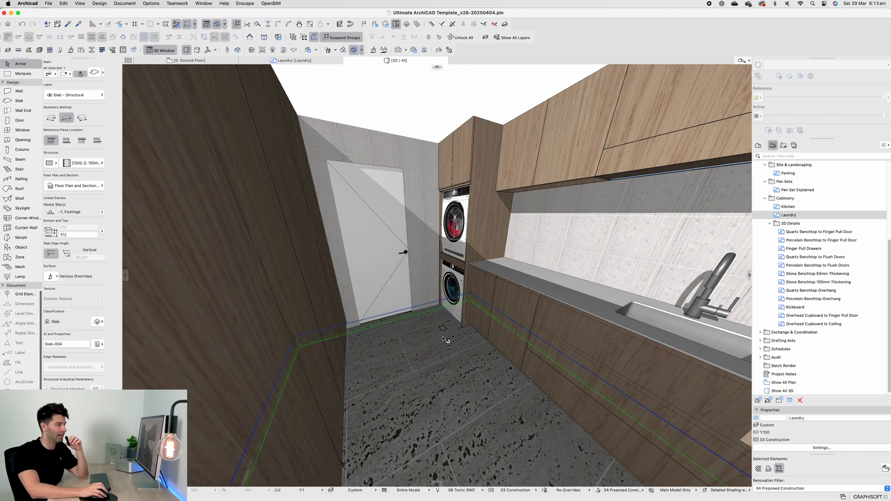
pyautogui.scroll(5, 439, 334)
pyautogui.click(428, 335)
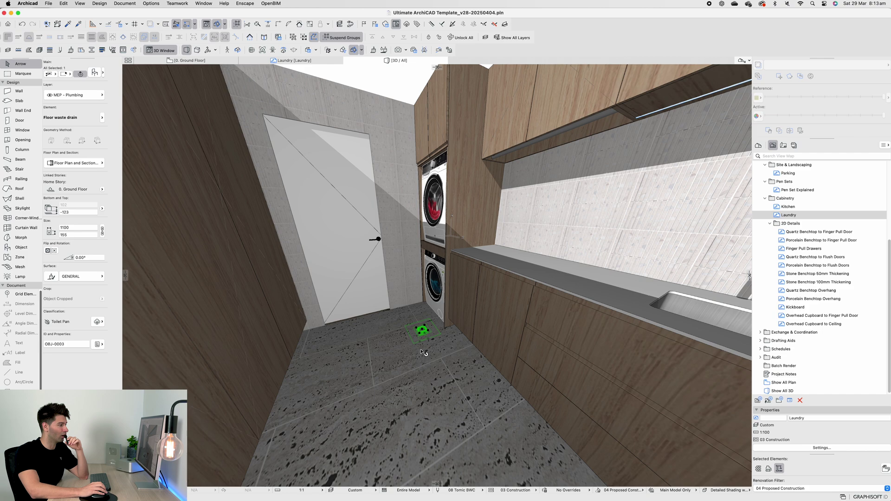
pyautogui.scroll(6, 424, 354)
pyautogui.scroll(-5, 424, 335)
pyautogui.scroll(3, 424, 334)
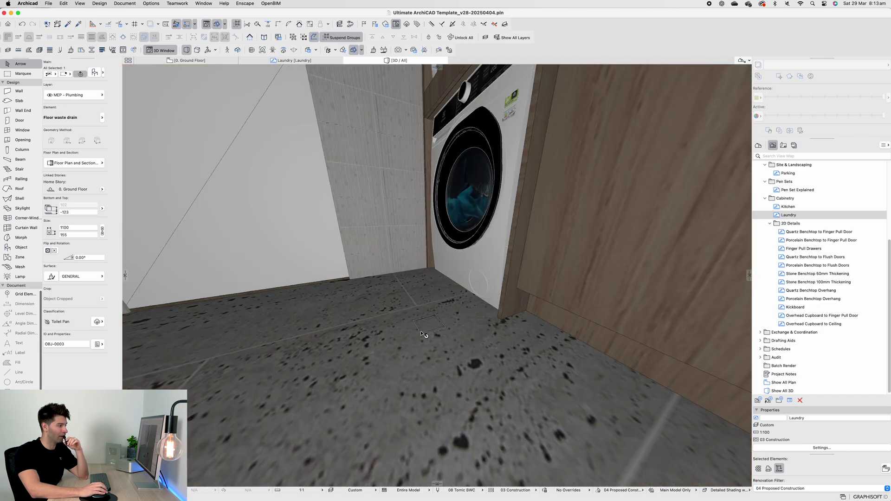
pyautogui.scroll(-5, 427, 362)
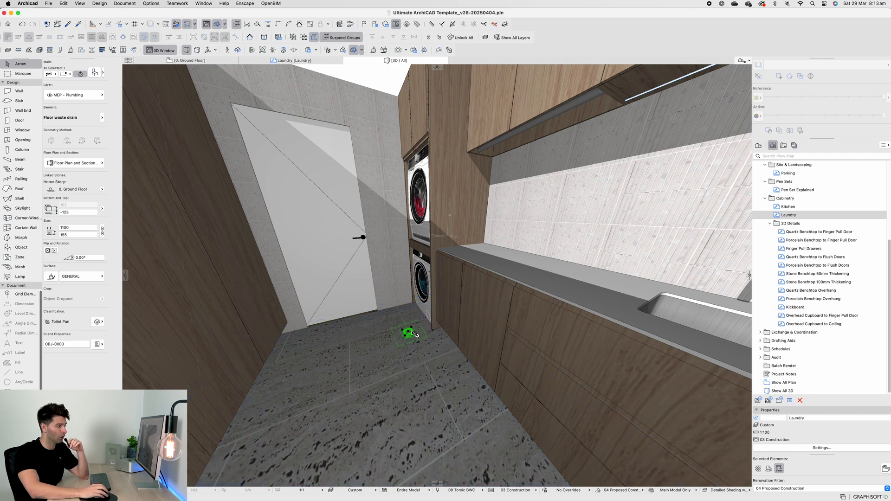
pyautogui.scroll(-2, 414, 353)
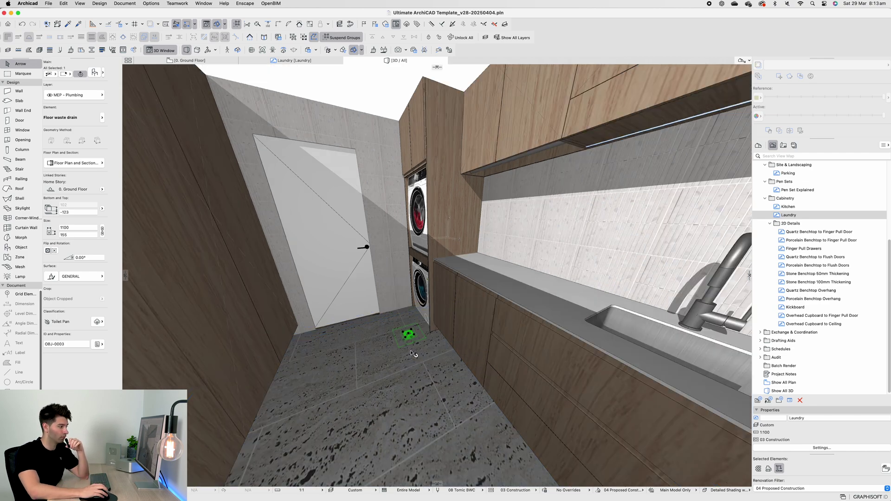
pyautogui.hotkey('ctrl', 'Tab')
# Open the 1200mm tile-insert channel drain's settings and close them without changes
pyautogui.scroll(5, 466, 238)
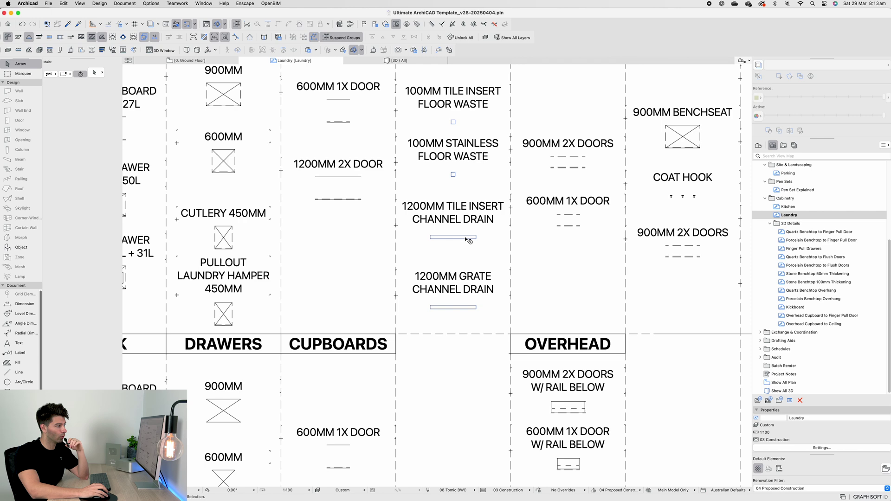
pyautogui.click(466, 238)
pyautogui.doubleClick(469, 238)
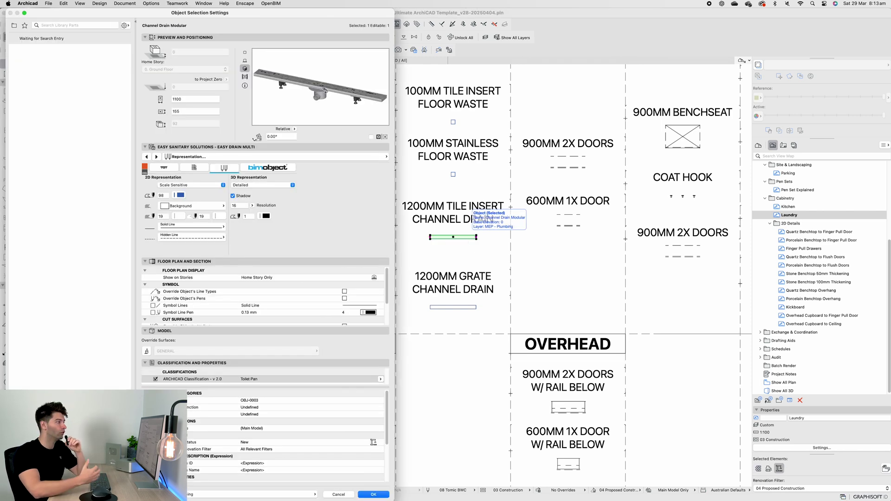
pyautogui.press('Escape')
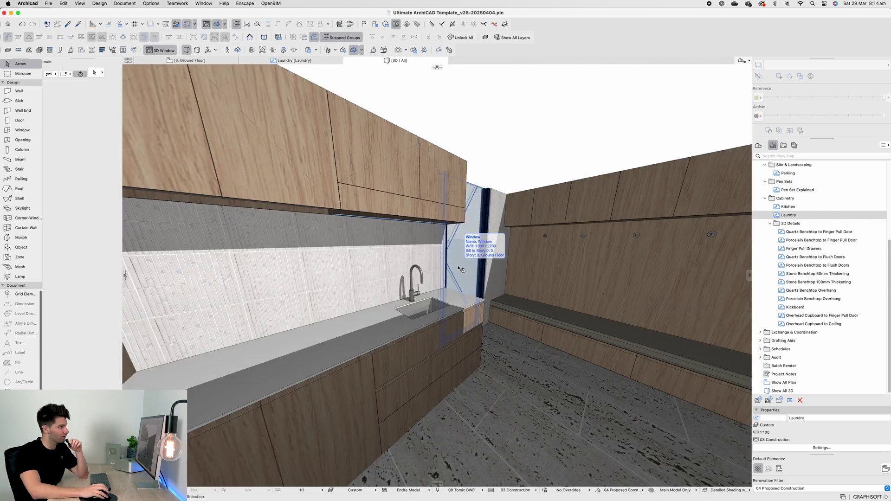
# Review the window-side wall's TF01-4 90mm P+P+Tile composite, then locate it on the Ground Floor plan
pyautogui.scroll(4, 463, 265)
pyautogui.moveTo(462, 266); pyautogui.dragTo(374, 268, button='middle')
pyautogui.scroll(6, 342, 271)
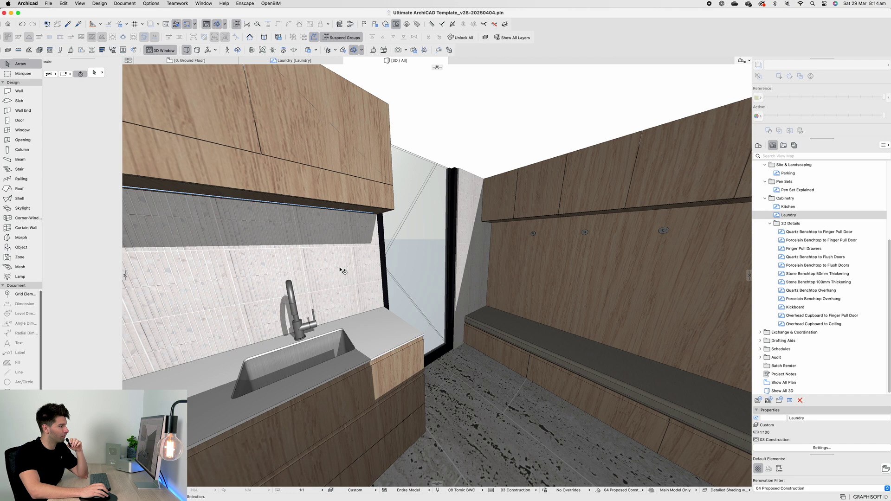
pyautogui.scroll(-4, 349, 274)
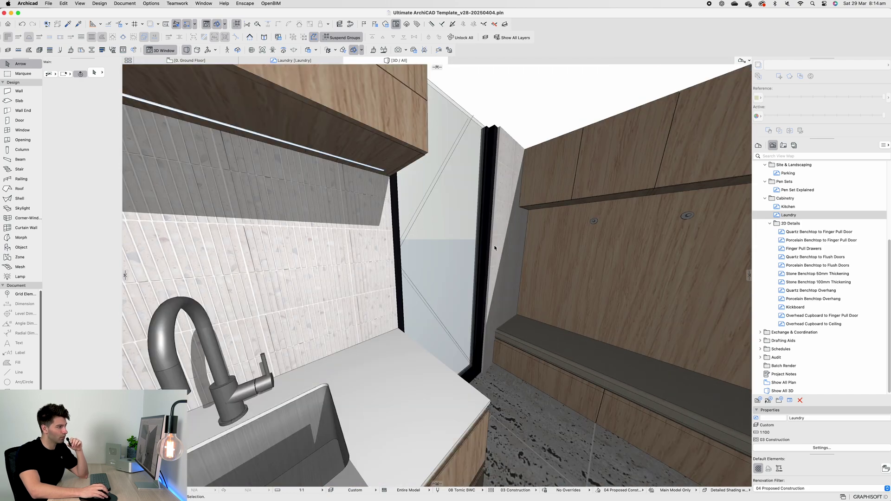
pyautogui.click(503, 247)
pyautogui.doubleClick(504, 248)
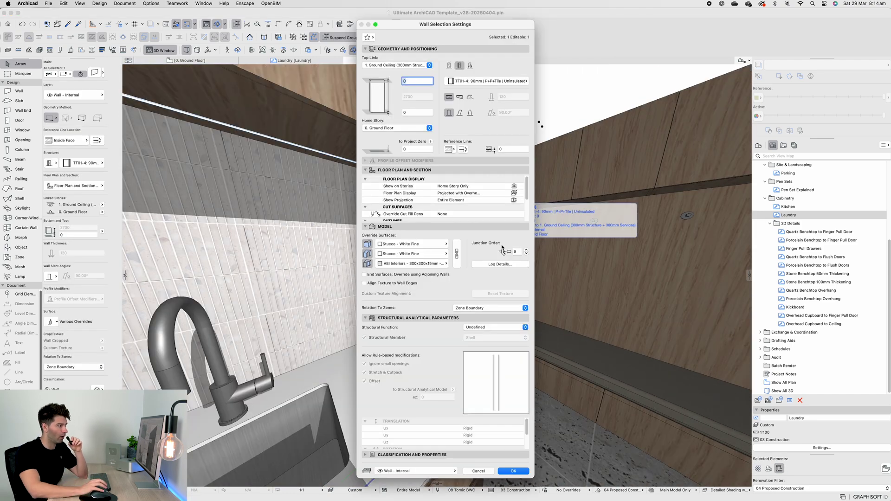
pyautogui.click(485, 81)
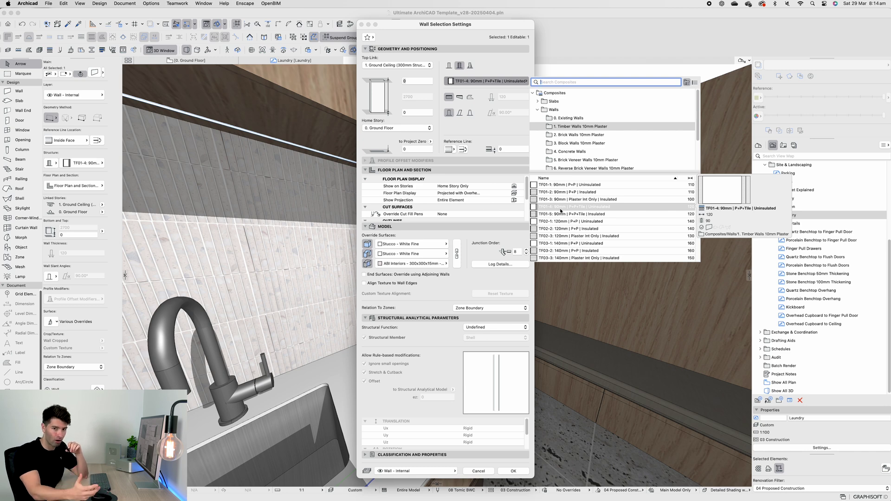
pyautogui.press('Escape')
pyautogui.press('Escape')
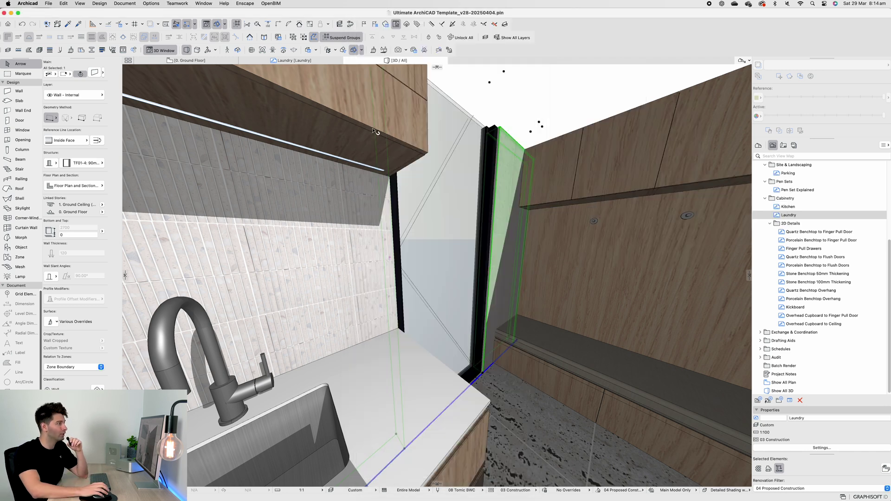
pyautogui.click(200, 60)
pyautogui.scroll(6, 373, 189)
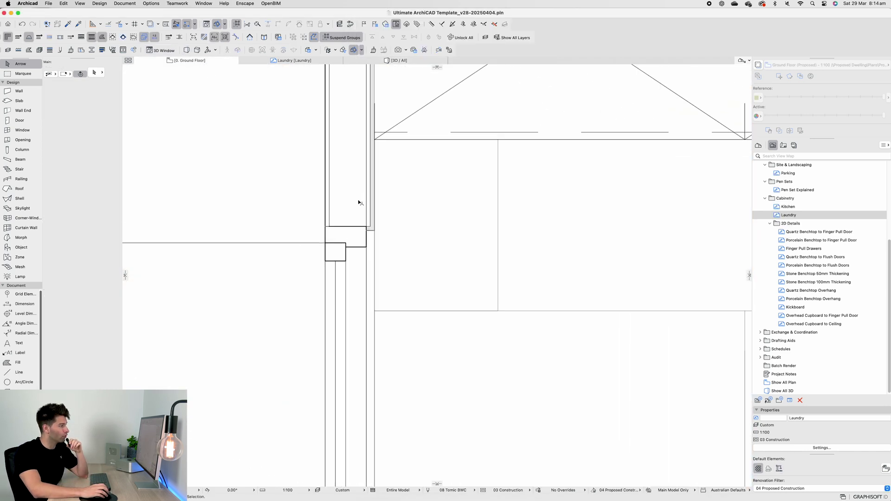
# Check the wall at the cabinet end in plan, then view the bench seat in 3D
pyautogui.click(376, 221)
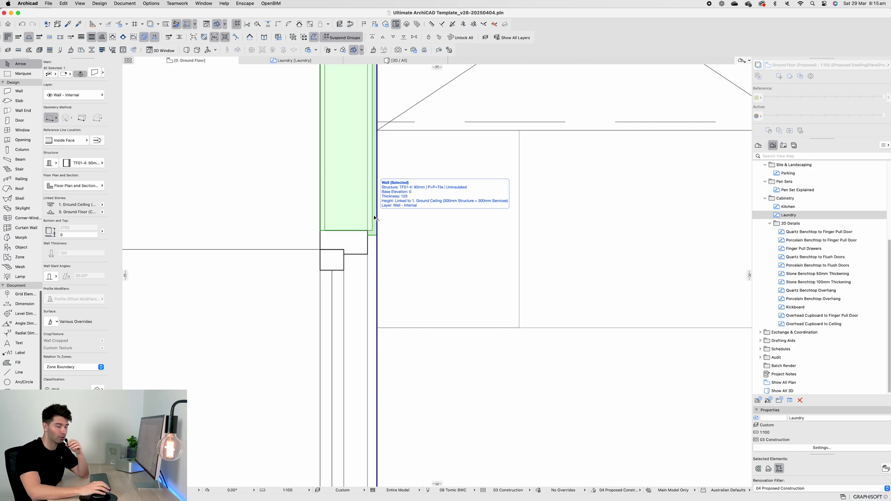
pyautogui.press('F3')
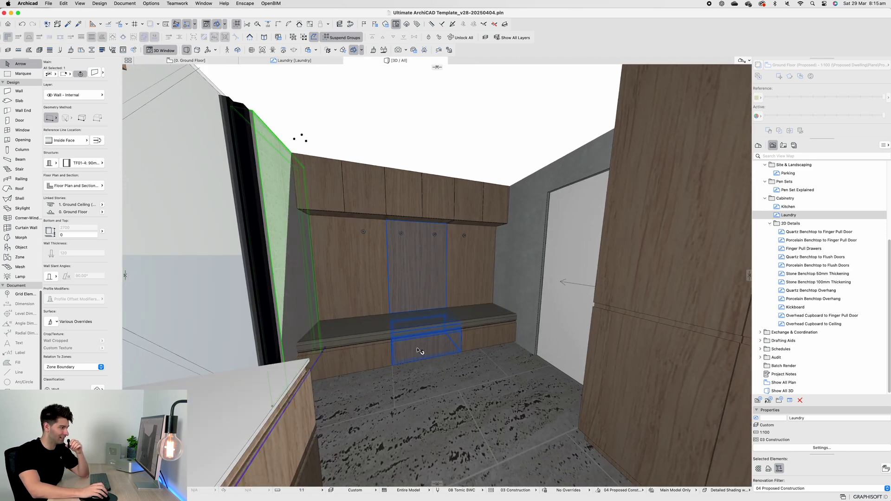
# Review the bench base cabinet's Counter surface options unchanged, then zoom in on the bench and hooks
pyautogui.click(388, 358)
pyautogui.moveTo(443, 352); pyautogui.dragTo(501, 337)
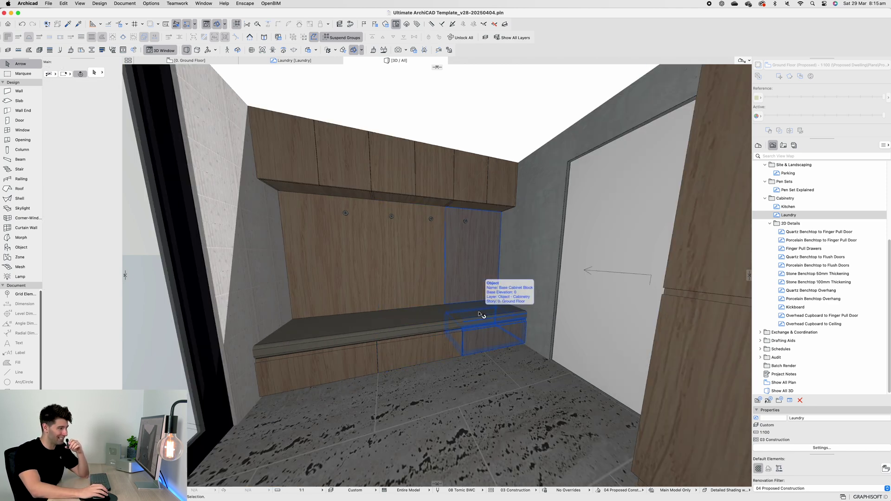
pyautogui.click(482, 314)
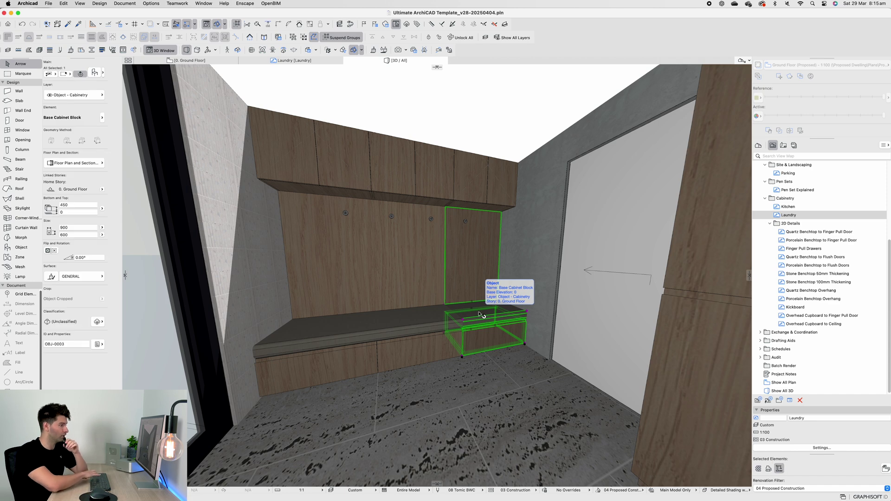
pyautogui.press('super+t')
pyautogui.click(380, 218)
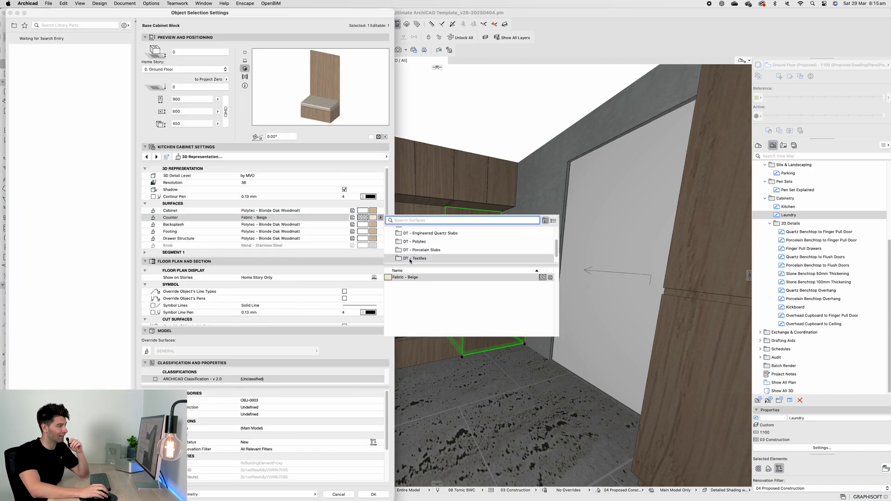
pyautogui.scroll(-1, 432, 254)
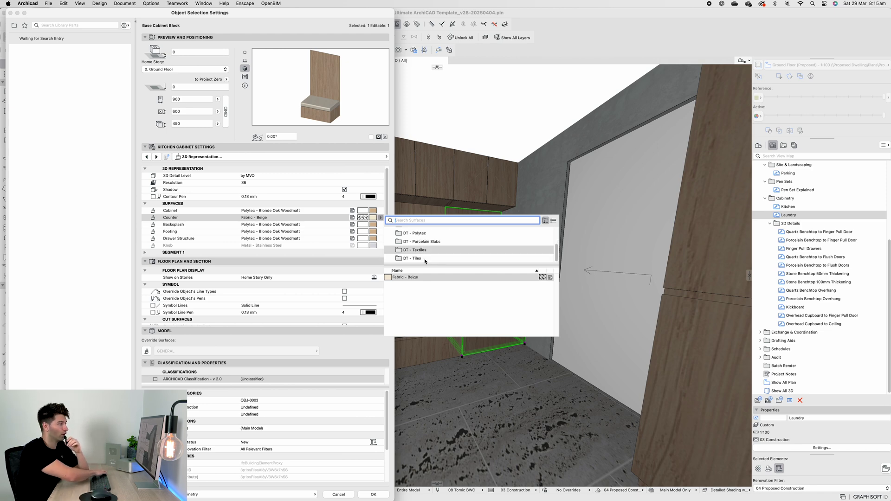
pyautogui.press('Escape')
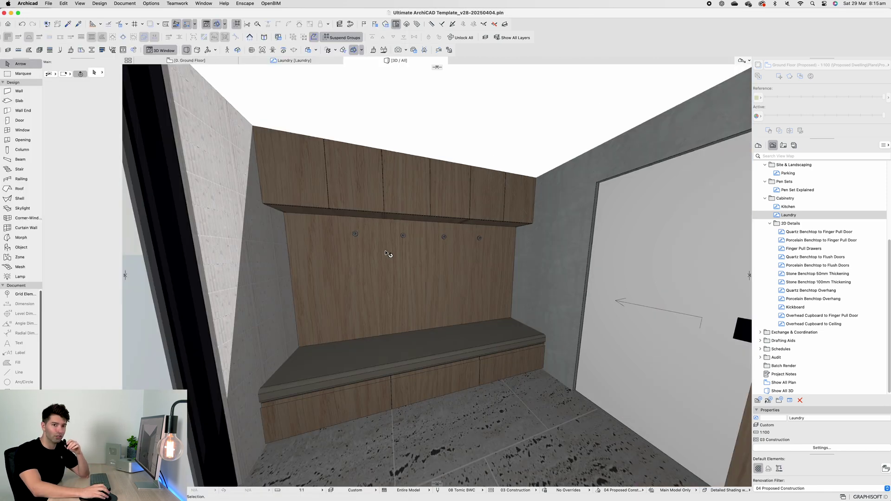
pyautogui.scroll(2, 386, 253)
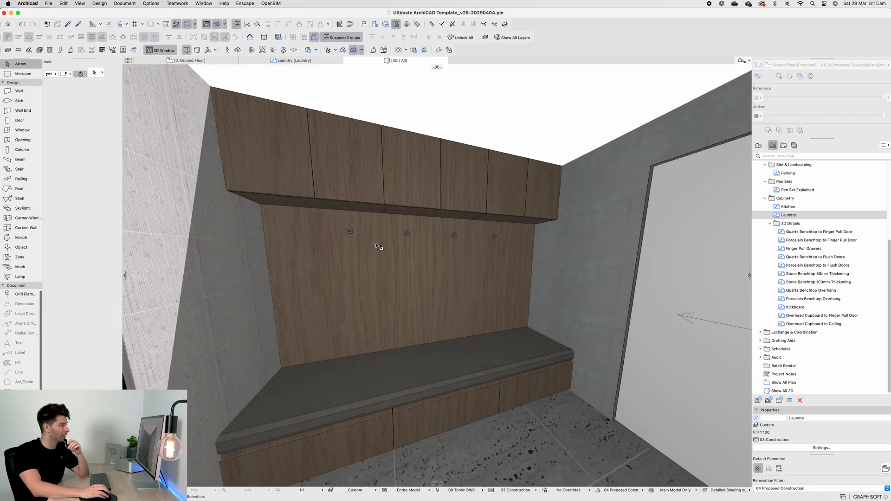
pyautogui.scroll(3, 377, 241)
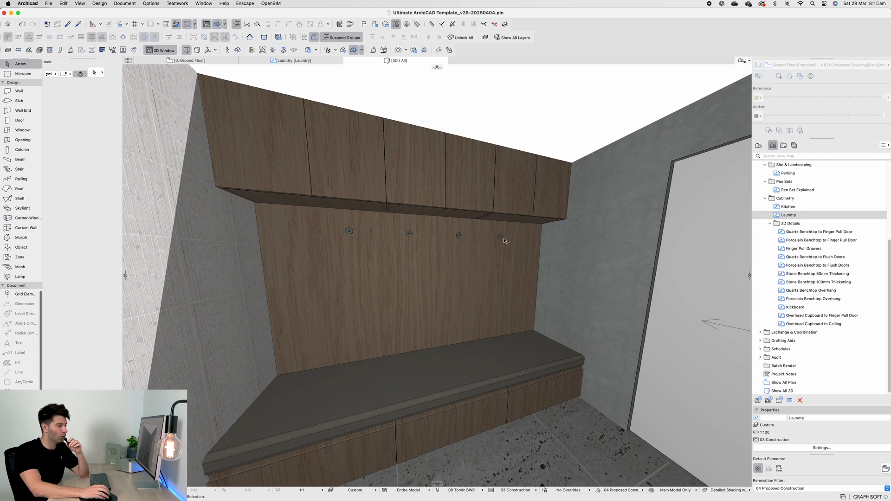
pyautogui.moveTo(505, 240)
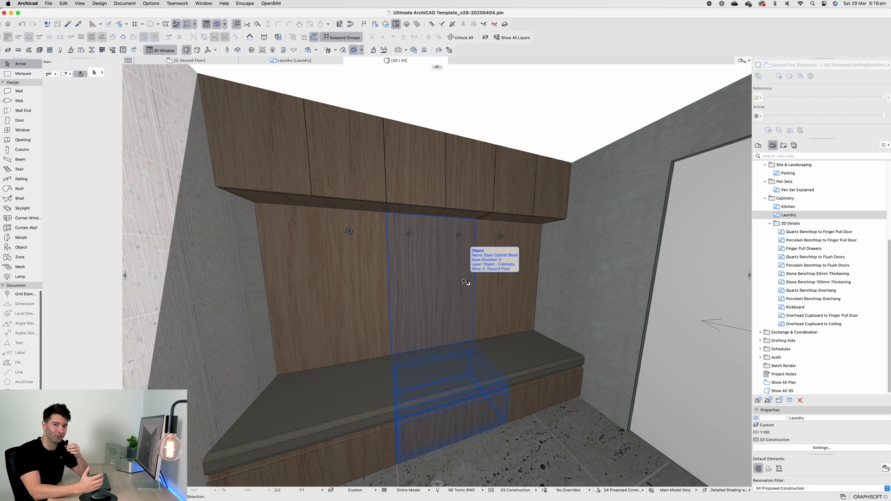
# Inspect the left, middle and right overhead Wall Cabinet Blocks, then return to the Ground Floor plan
pyautogui.scroll(-3, 468, 283)
pyautogui.click(391, 215)
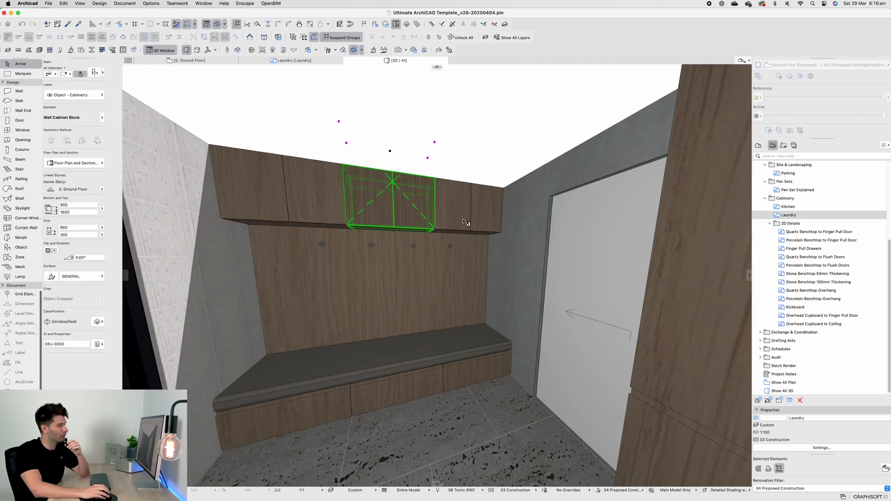
pyautogui.click(457, 213)
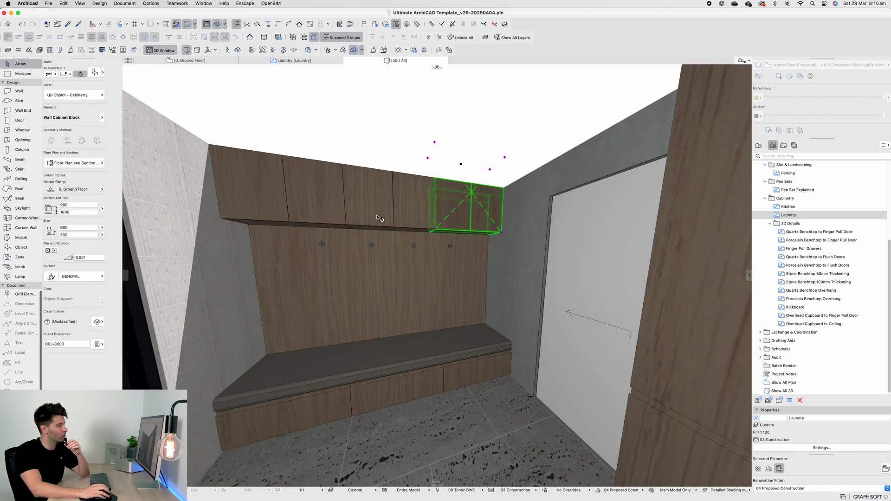
pyautogui.click(304, 208)
pyautogui.click(390, 217)
pyautogui.click(450, 218)
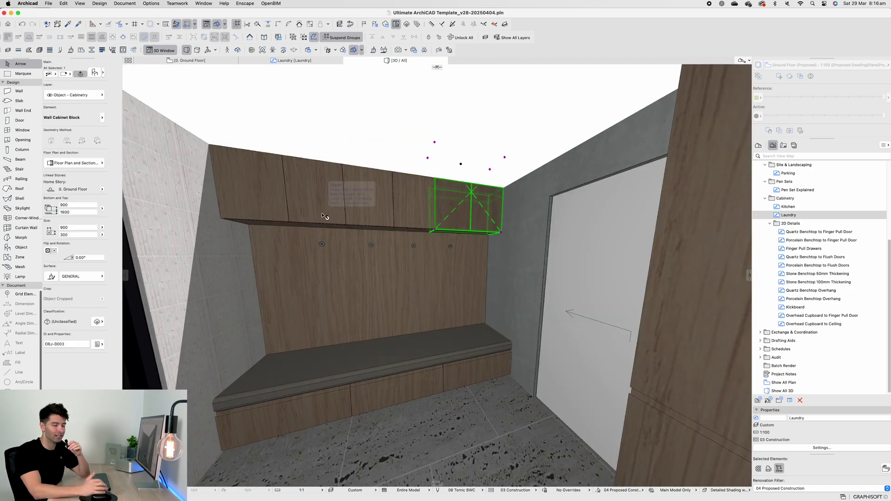
pyautogui.click(325, 217)
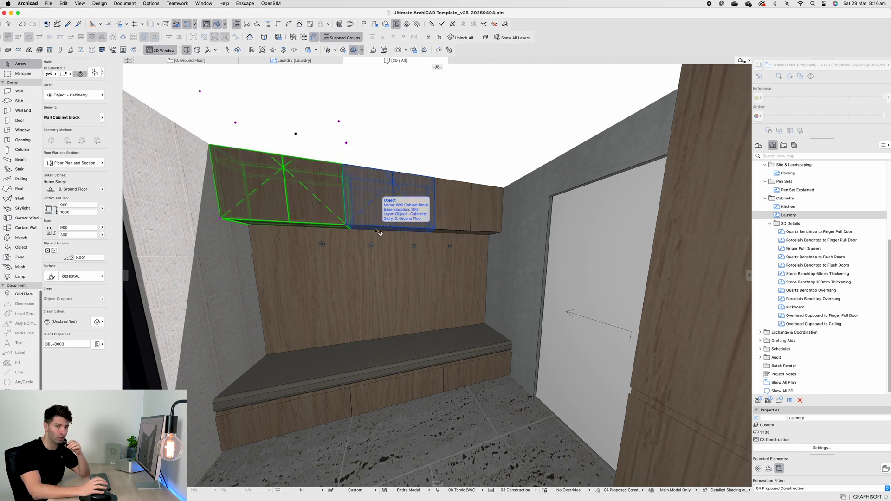
pyautogui.press('F2')
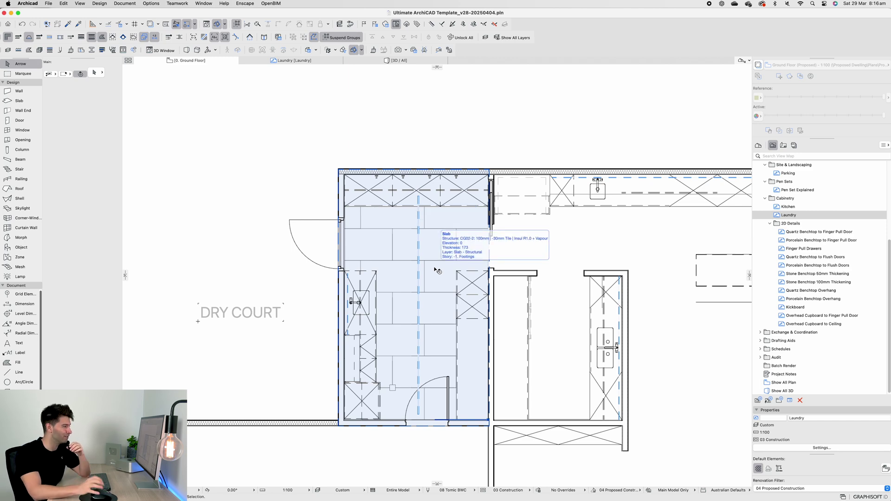
# Select the dashed LED strip slabs in the laundry plan, ending on the centre strip
pyautogui.scroll(5, 346, 276)
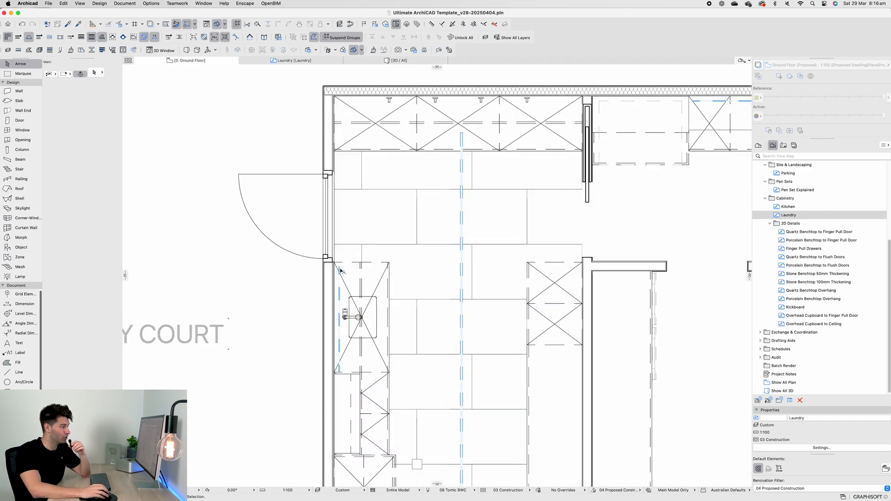
pyautogui.click(460, 270)
pyautogui.scroll(-3, 461, 270)
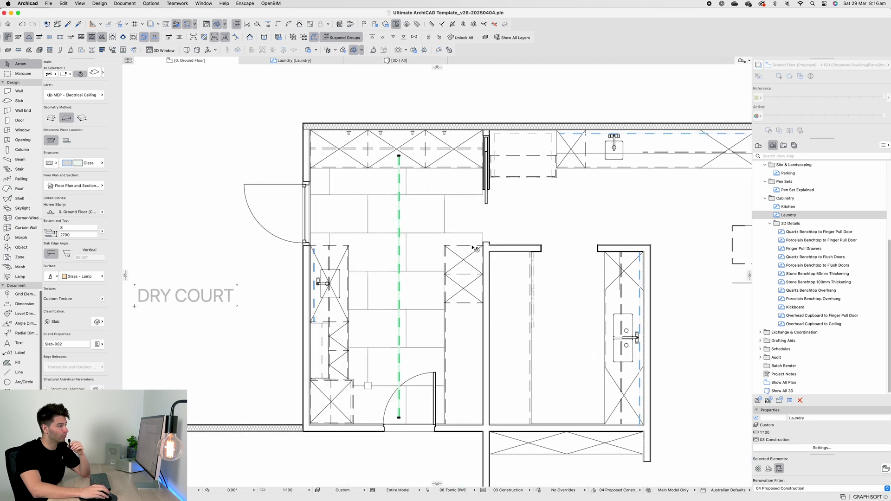
pyautogui.click(315, 253)
pyautogui.click(400, 245)
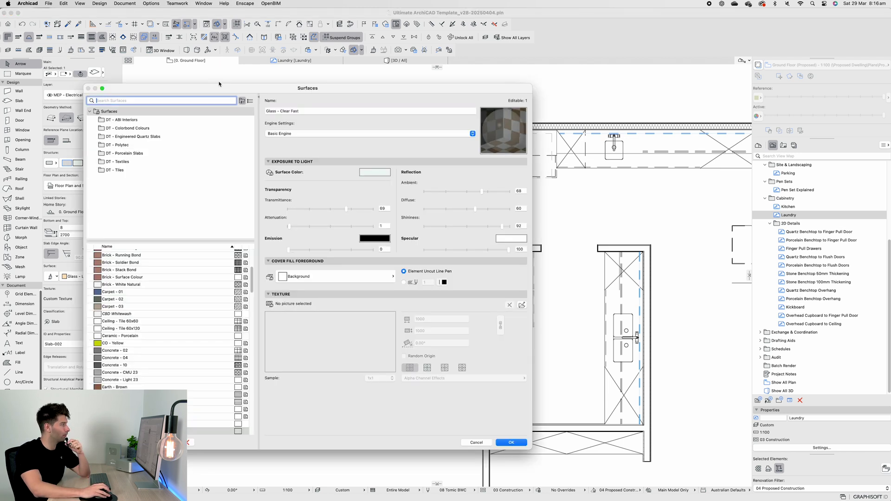
pyautogui.write('lamp')
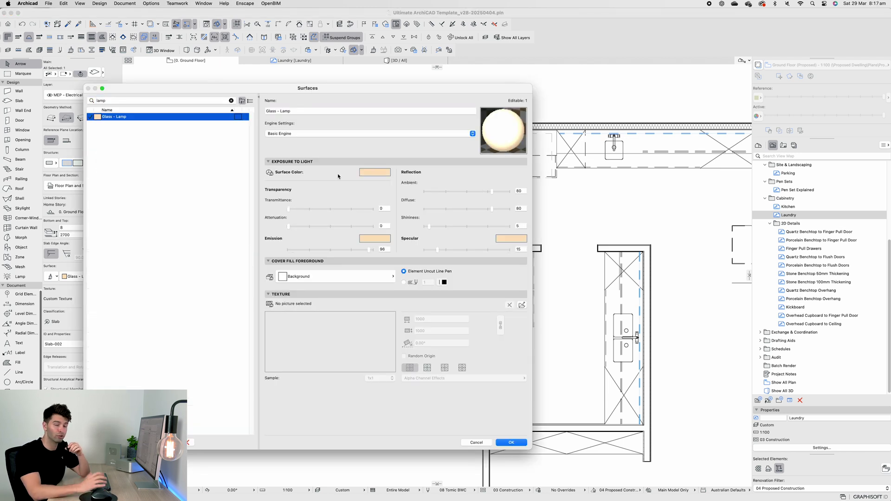